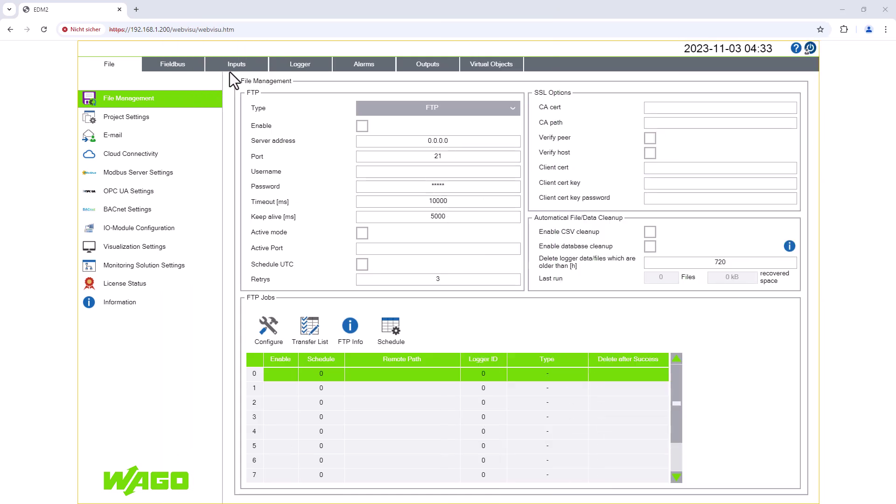
- Add analog input channels 1 and 2 as measurements AI 1.1 and AI 1.2, then select AI 1.1
left_click(246, 65)
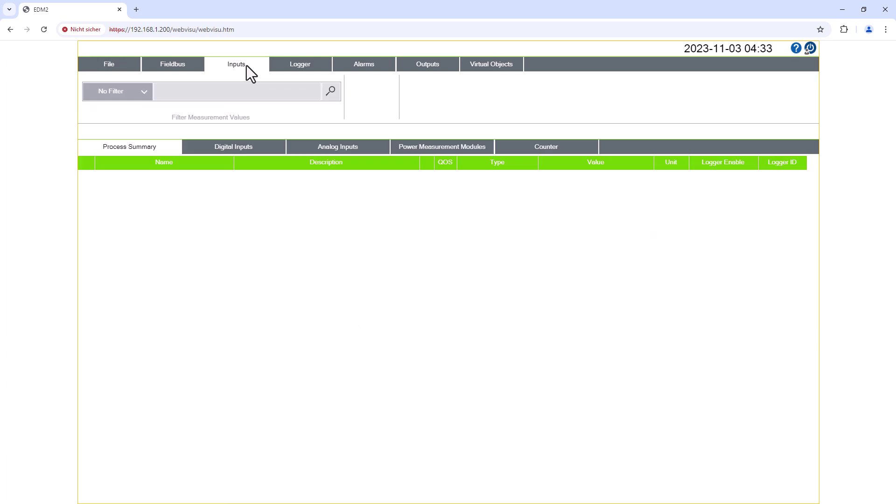
left_click(351, 146)
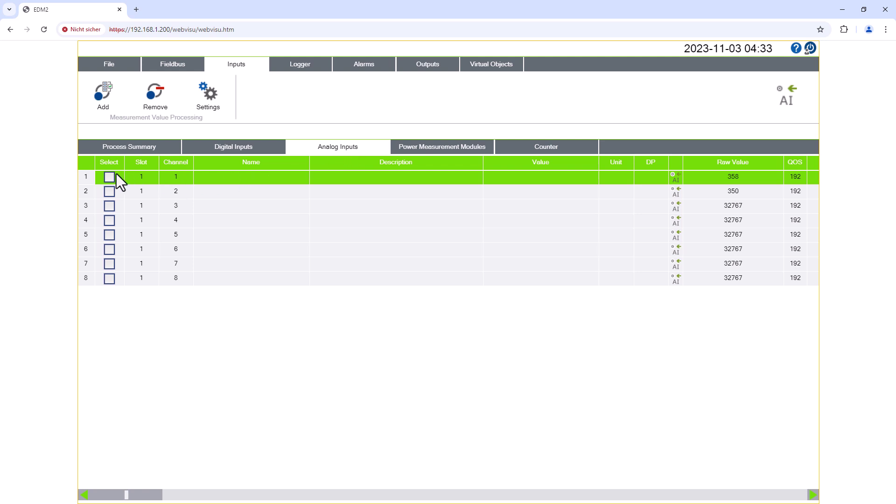
left_click(111, 193)
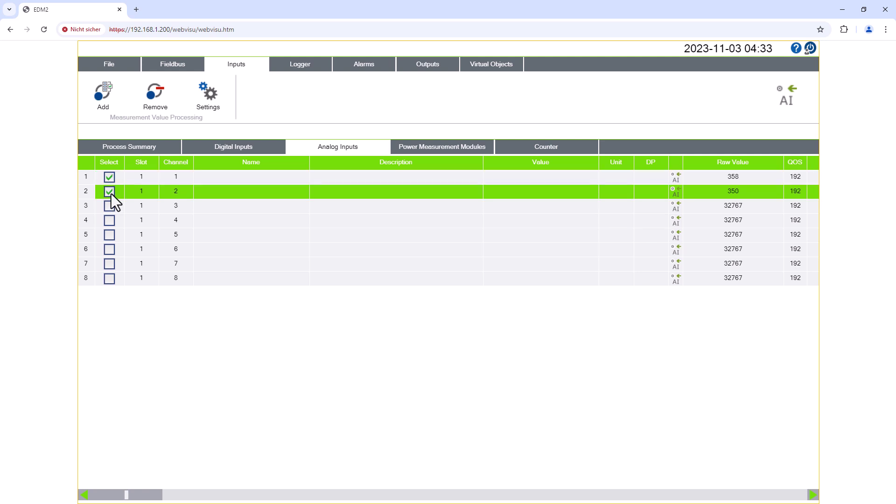
left_click(102, 97)
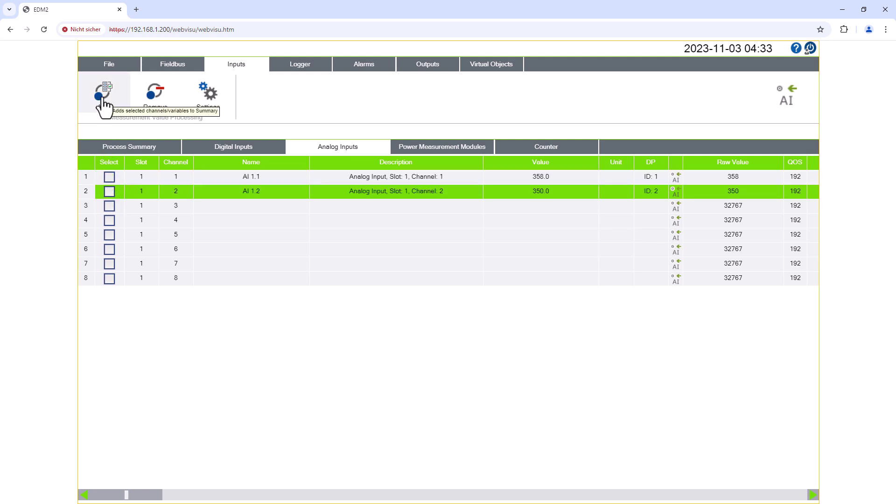
left_click(217, 179)
- Rename AI 1.1 to Temp1 with unit °C
left_click(207, 98)
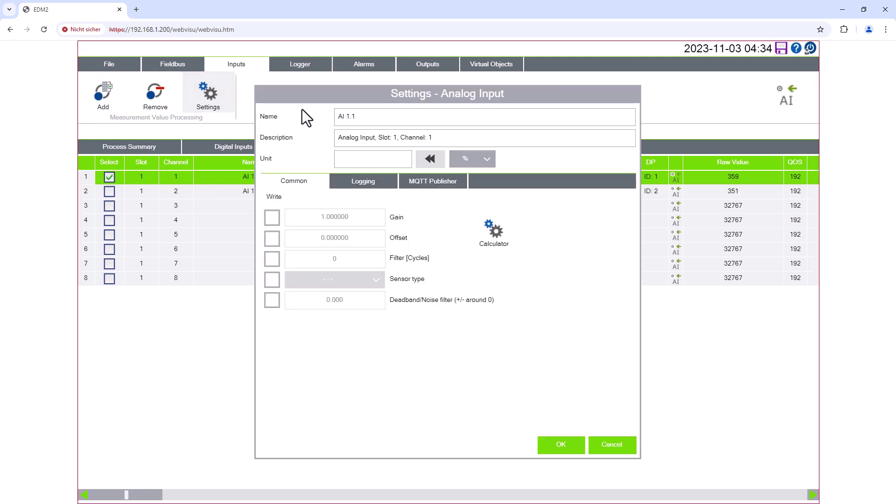
left_click(357, 117)
type("Temp1")
left_click(476, 161)
left_click(471, 206)
left_click(430, 159)
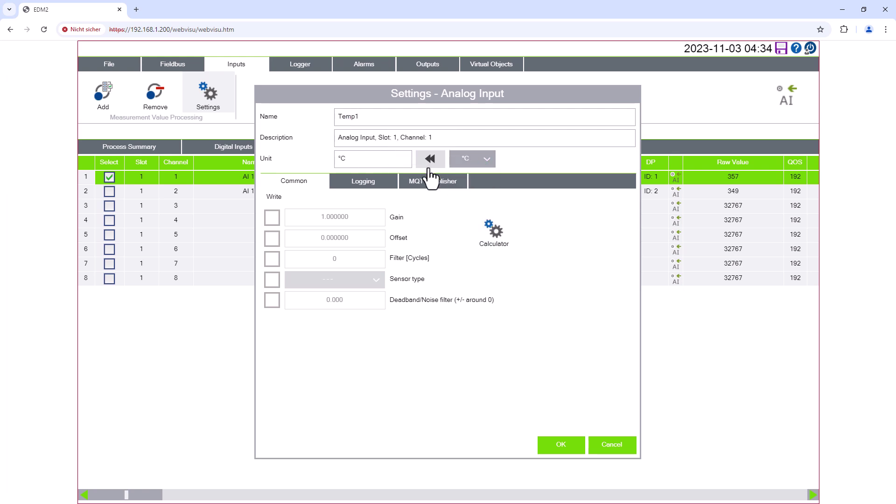
left_click(554, 446)
- Rename AI 1.2 to Temp2 with unit °C and view both in the Process Summary
left_click(226, 191)
left_click(199, 106)
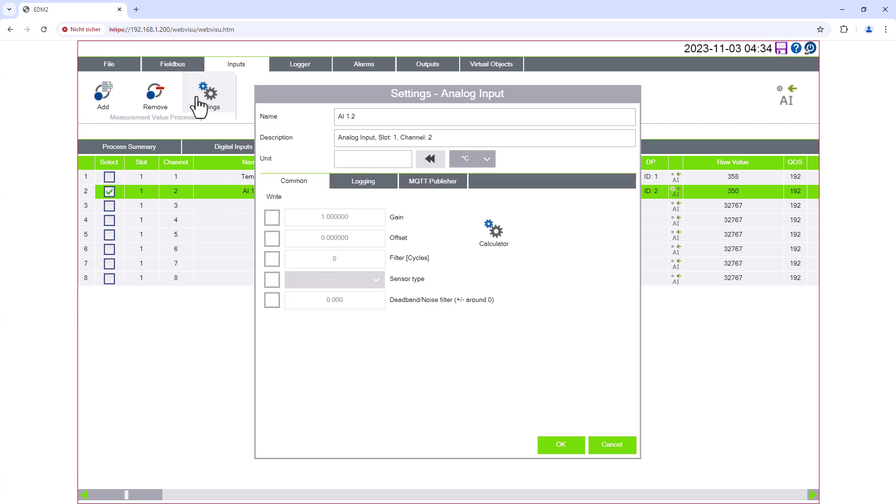
left_click(360, 119)
type("Temp2")
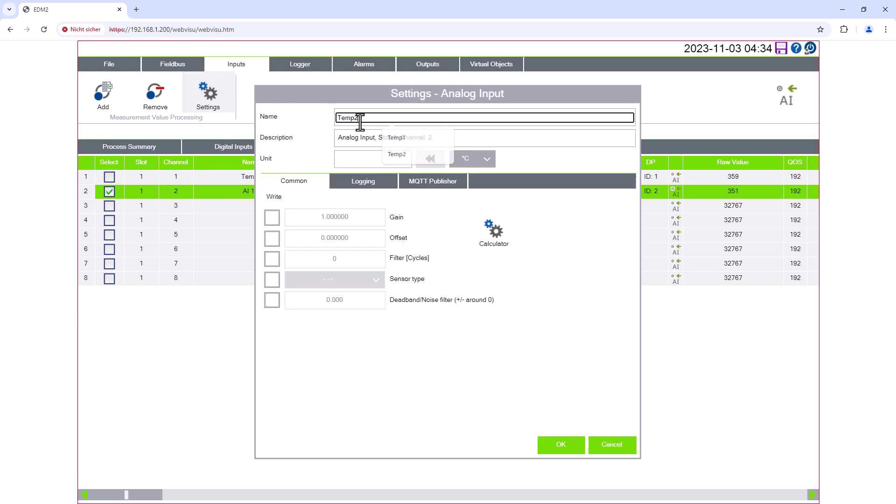
left_click(430, 161)
left_click(564, 447)
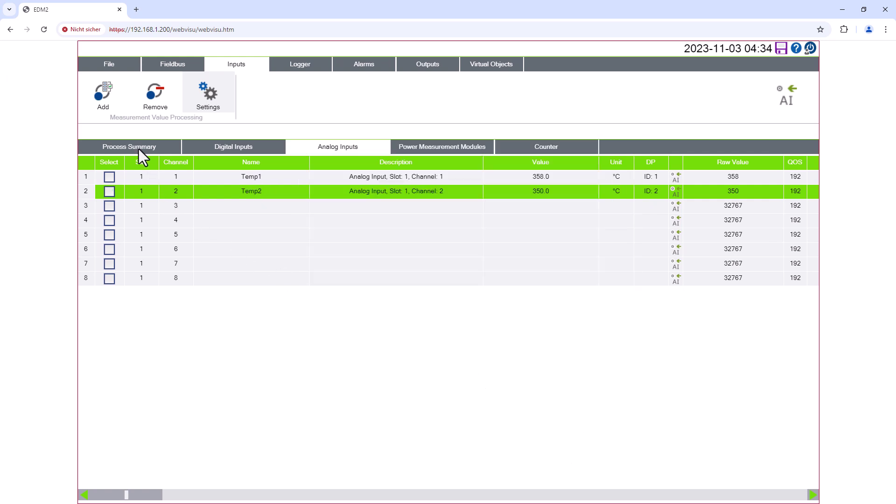
left_click(139, 150)
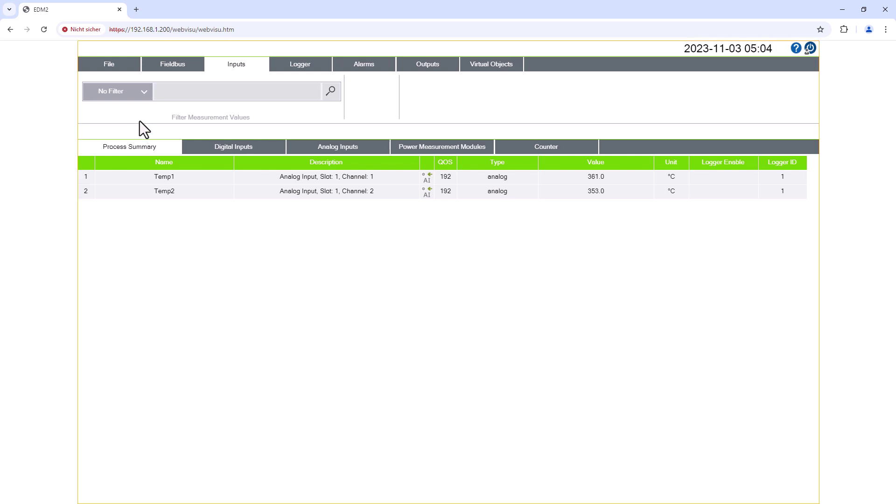
- Enable the internal Modbus TCP server and download EDE_5DE7CF_inputs (8).csv, opening it in Excel
left_click(119, 62)
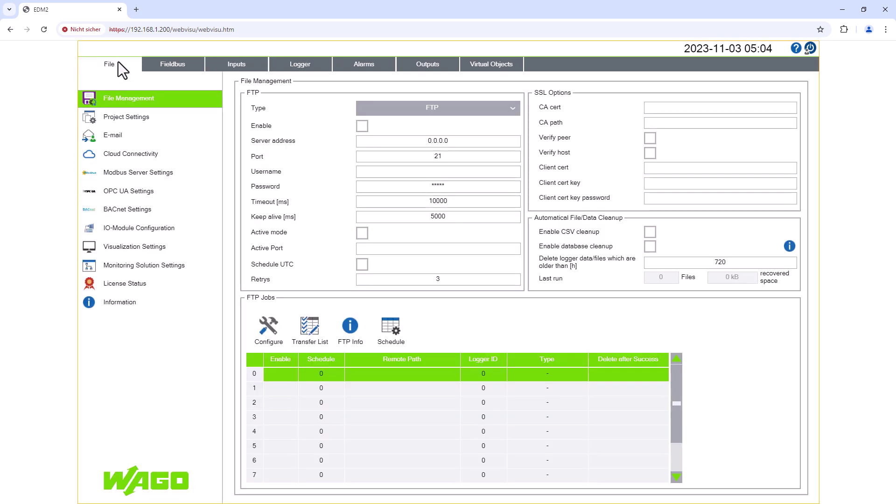
left_click(131, 175)
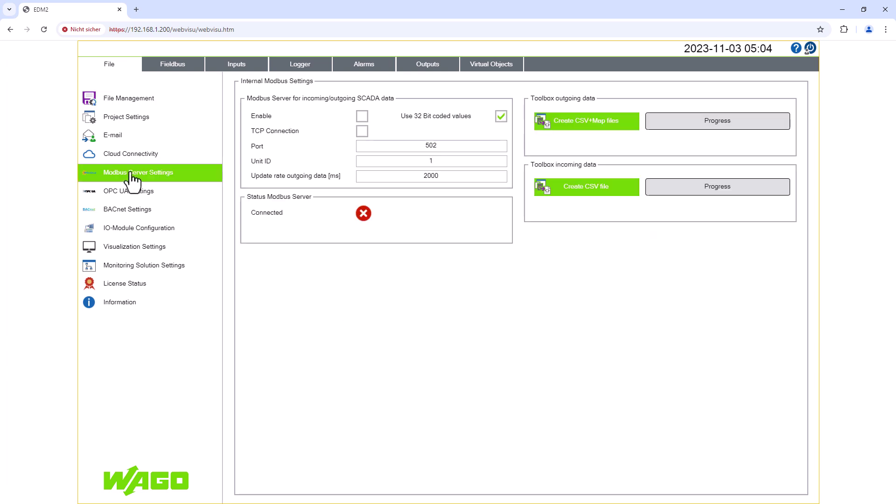
left_click(361, 116)
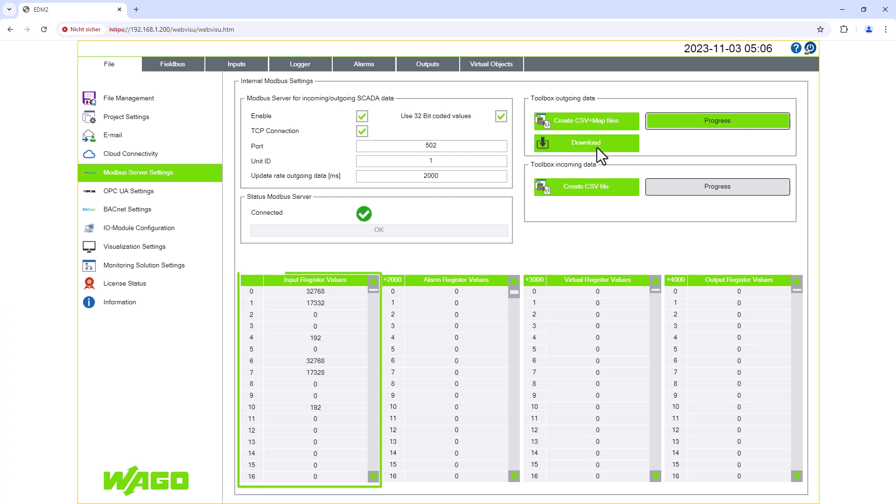
left_click(582, 146)
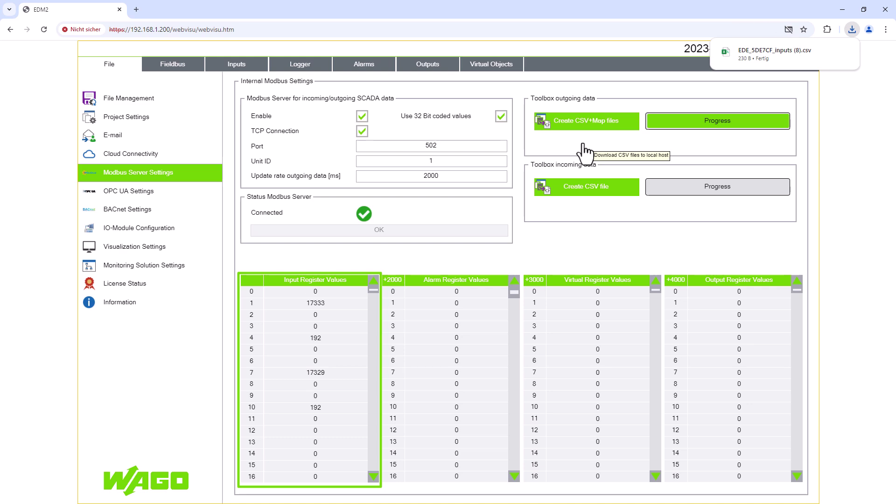
left_click(851, 30)
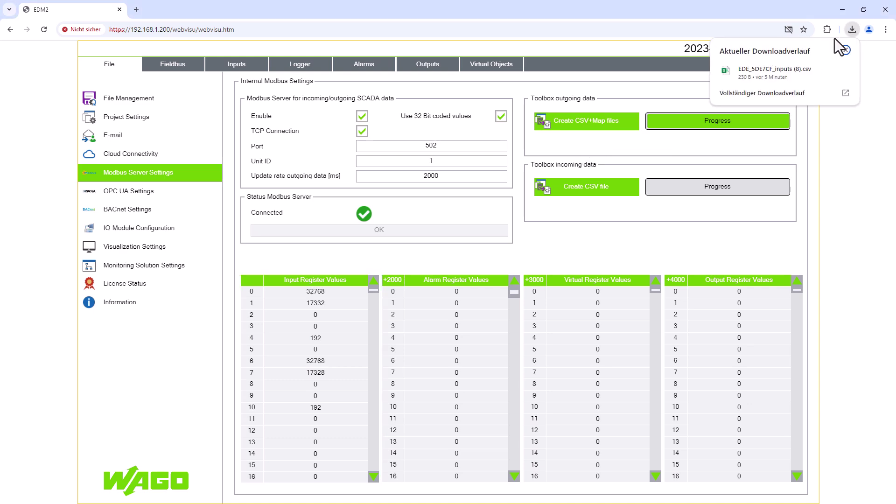
left_click(768, 77)
- Check Temp1 and Temp2 as REAL at value addresses 0 and 6, then minimize Excel
left_click_drag(599, 145, 581, 166)
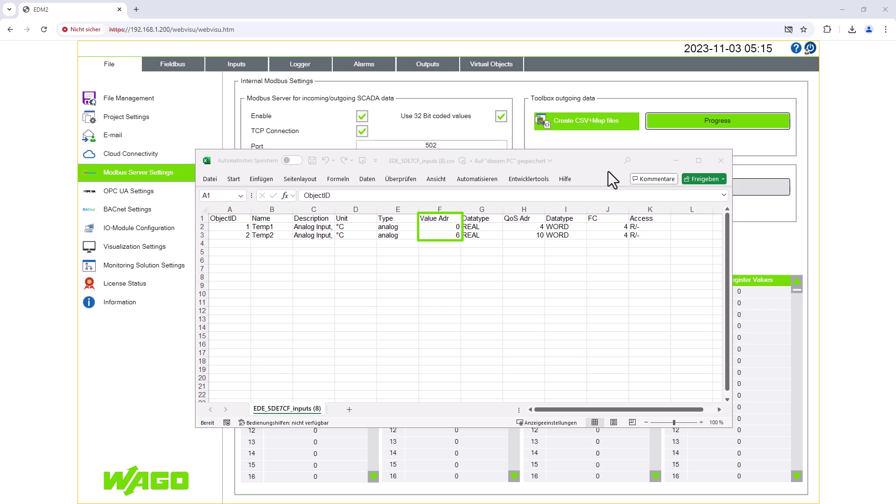
left_click(678, 160)
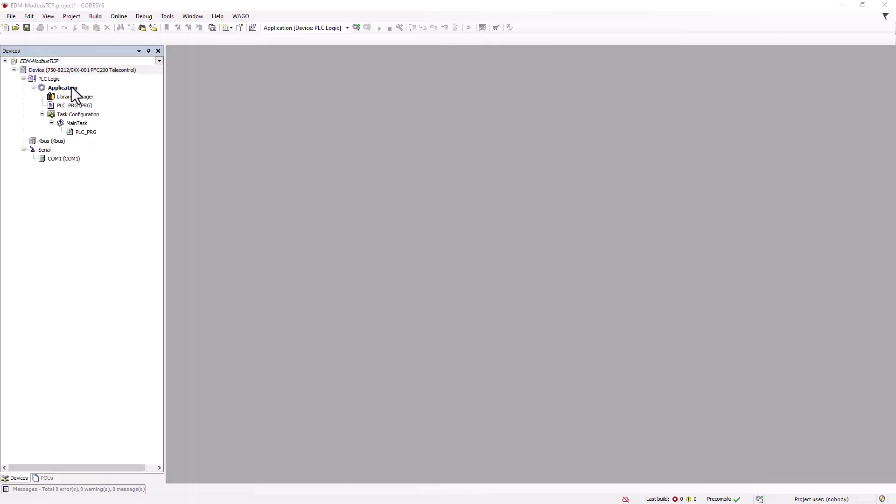
- Add an Ethernet adapter under the PLC device
right_click(54, 71)
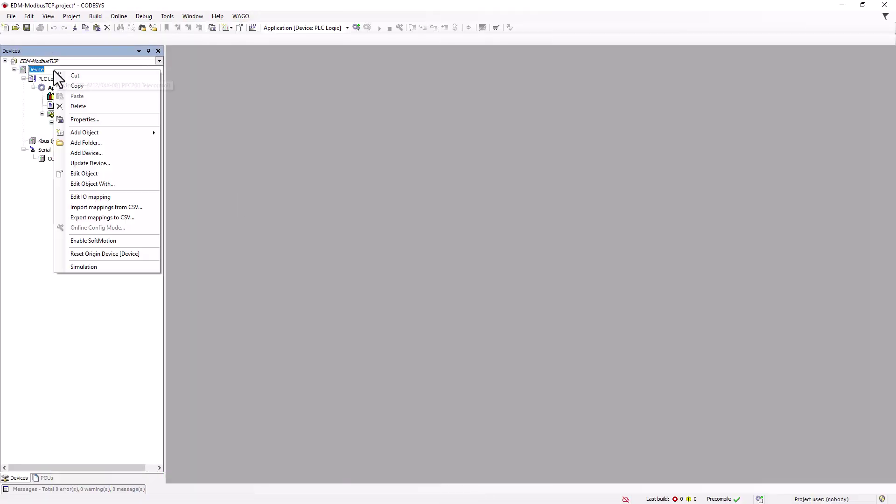
left_click(100, 153)
left_click(247, 178)
left_click(286, 188)
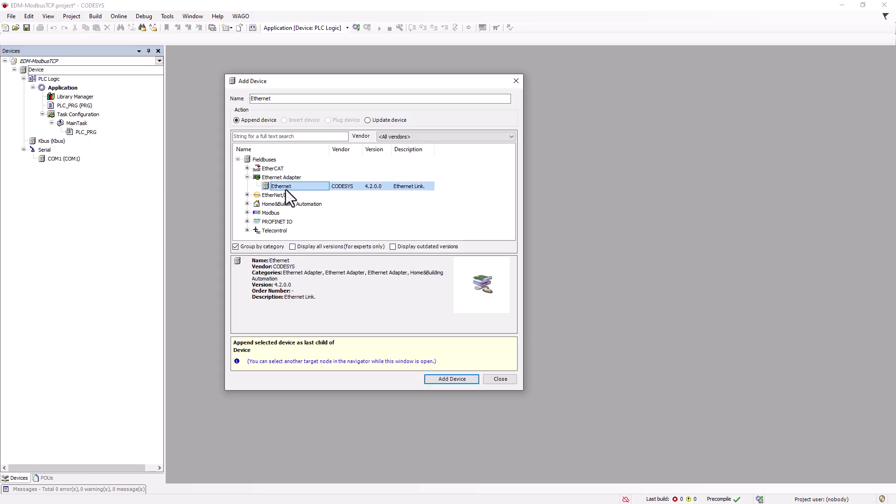
left_click(452, 379)
- Add a Modbus TCP Master under the Ethernet adapter
left_click(69, 167)
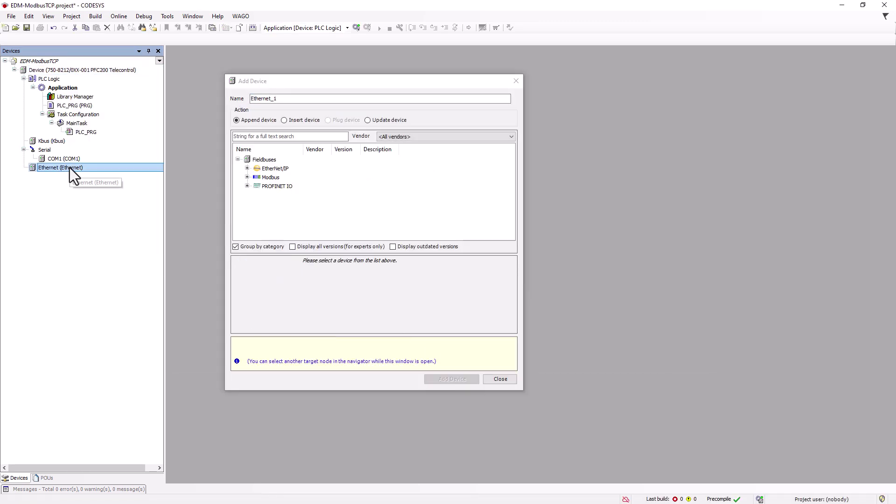
left_click(248, 178)
double_click(268, 187)
left_click(294, 195)
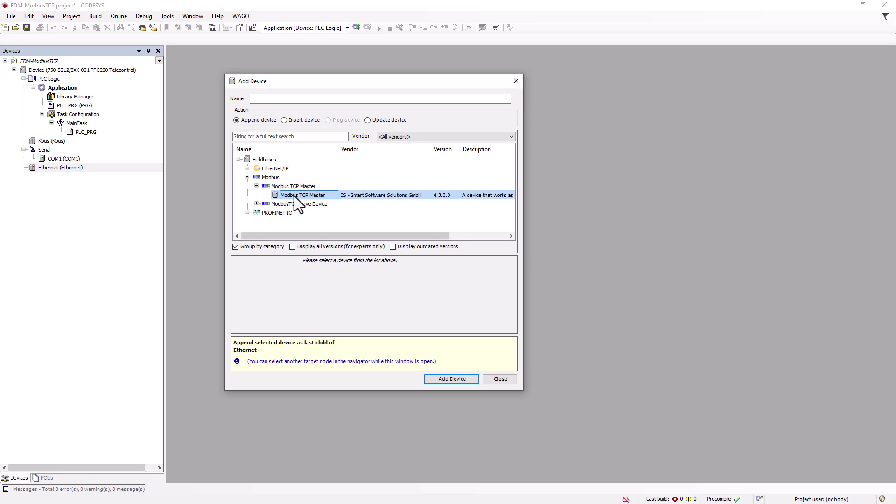
left_click(455, 379)
- Add a Modbus TCP Slave under the master and close the Add Device window
left_click(101, 178)
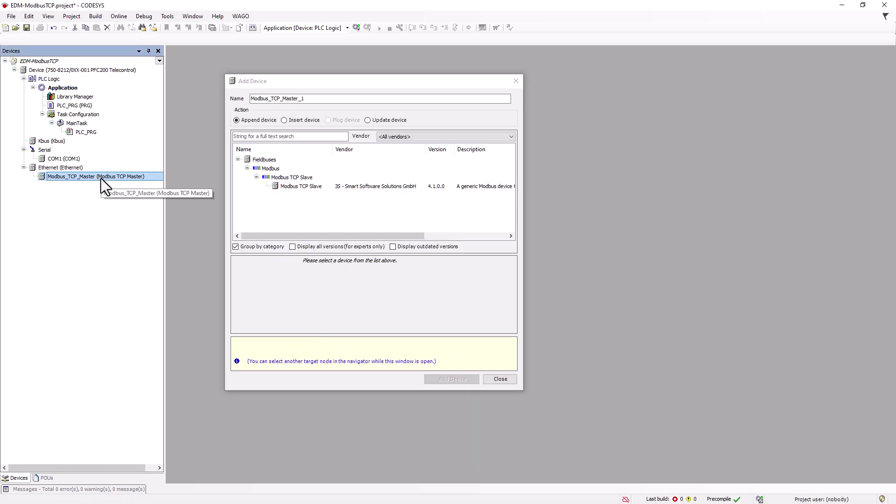
left_click(373, 187)
left_click(459, 379)
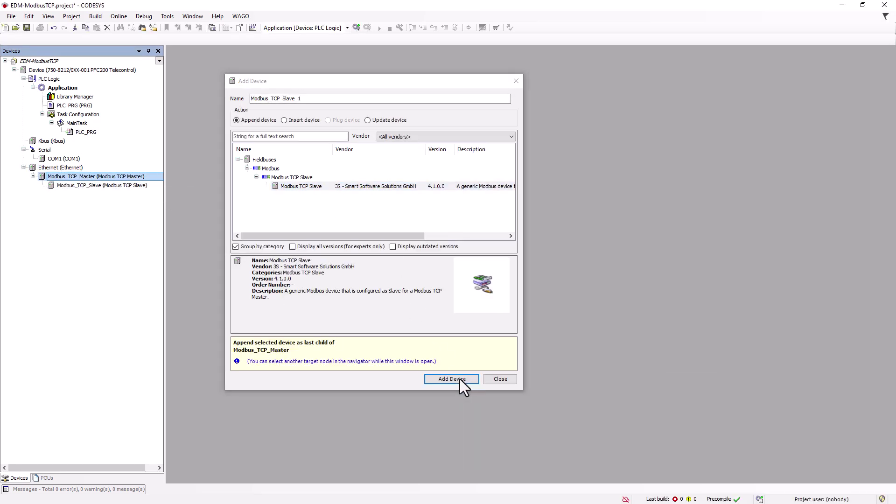
left_click(492, 380)
- Change the Modbus TCP slave's IP address to 192.168.1.200
double_click(103, 187)
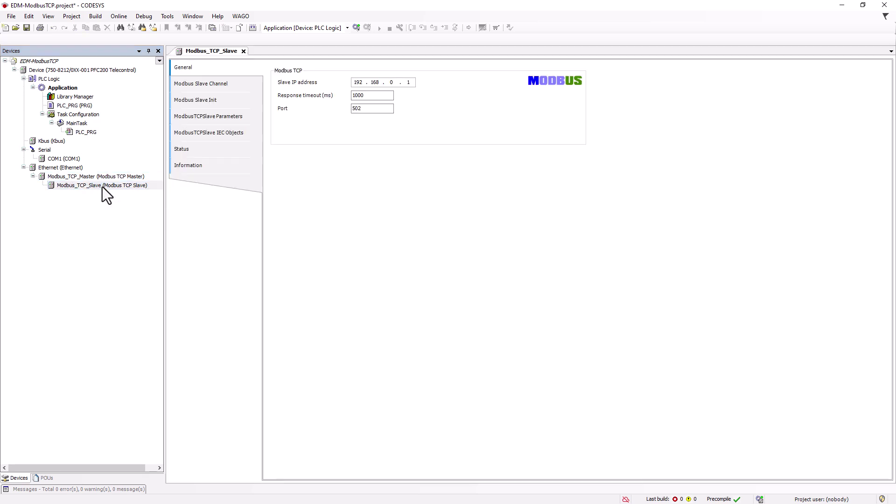
double_click(393, 82)
key("BackSpace")
type("1")
double_click(410, 83)
type("200")
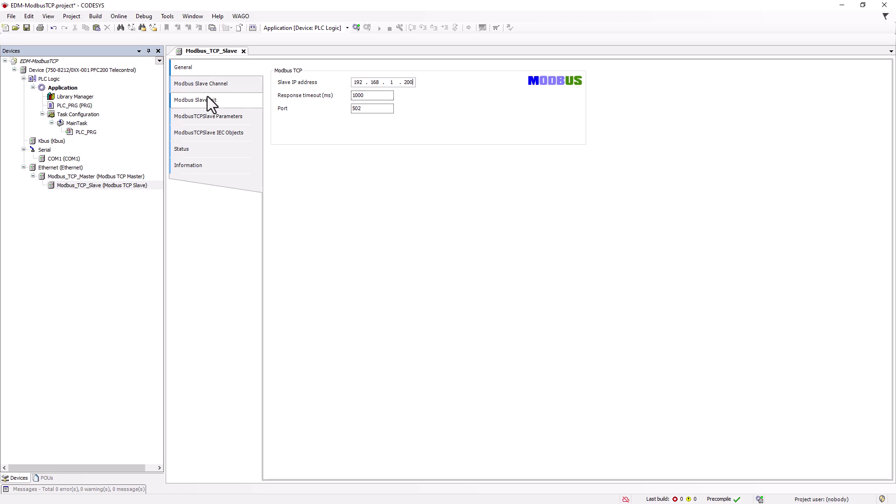
- Set the slave's Unit-ID parameter from 255 to 1
left_click(205, 116)
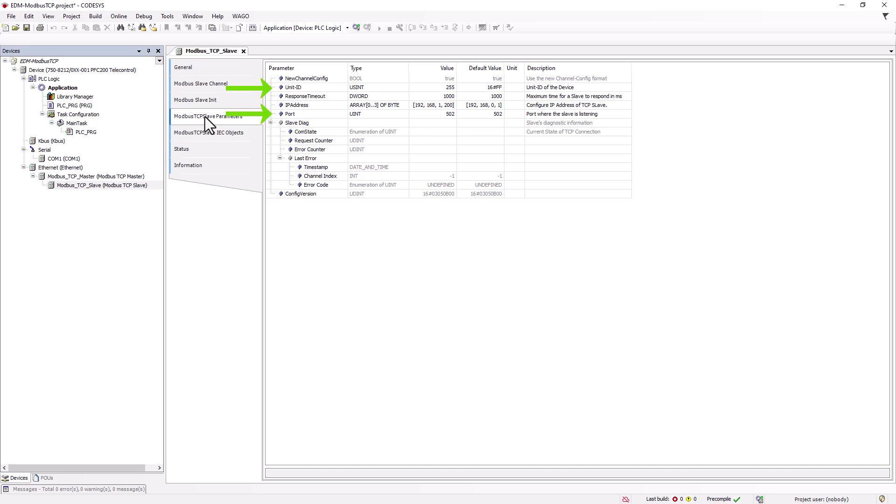
left_click(451, 88)
left_click(451, 88)
type("1")
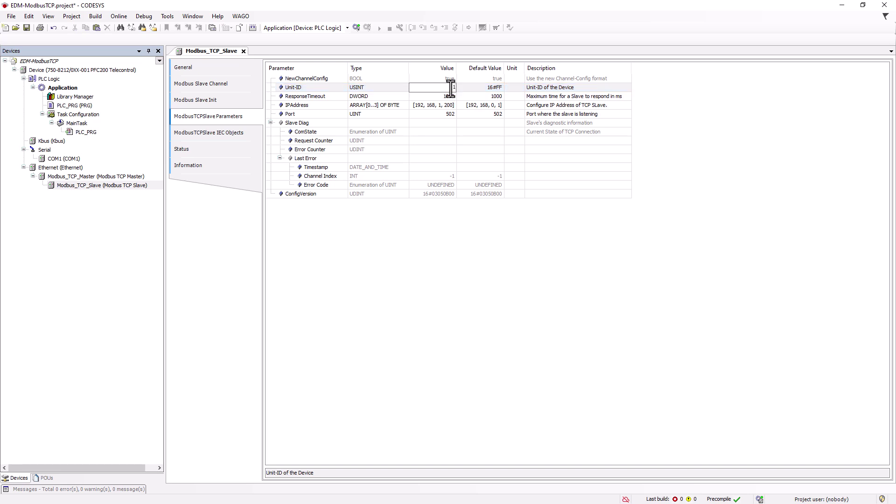
left_click(446, 105)
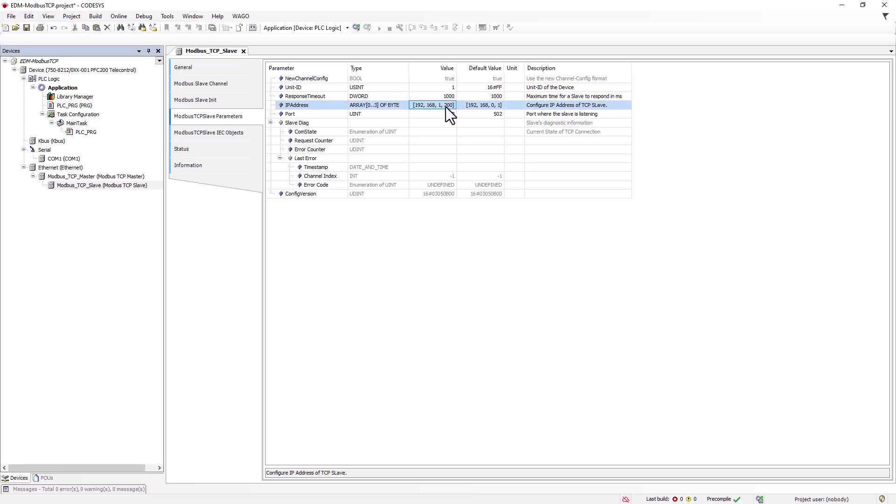
left_click(216, 83)
- Add a Read Input Registers (FC4) channel with length 2 at offset 0x0000
left_click(775, 471)
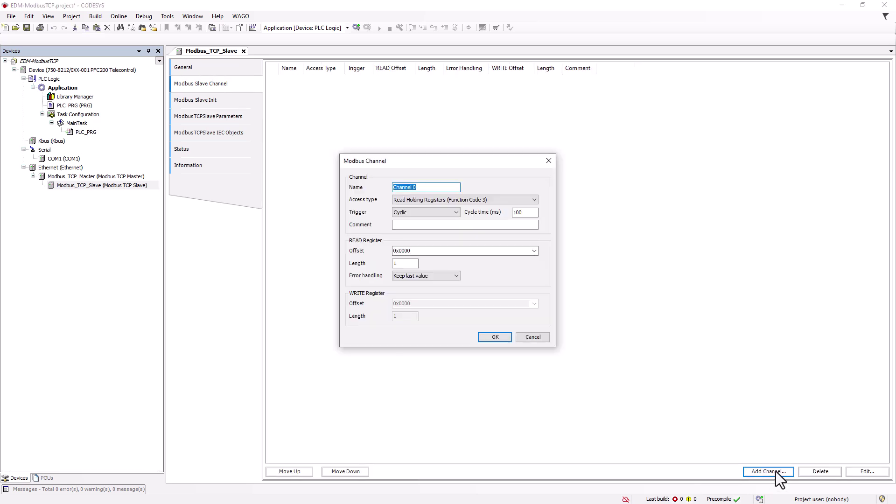
left_click(511, 198)
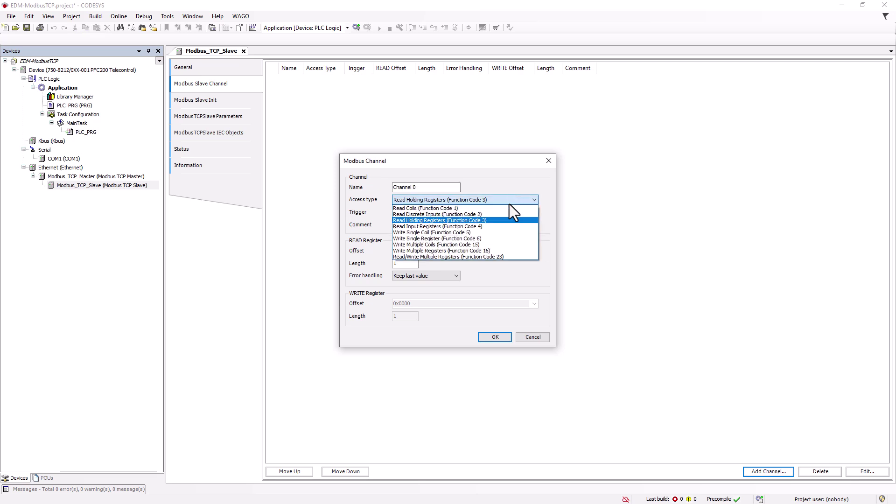
left_click(489, 227)
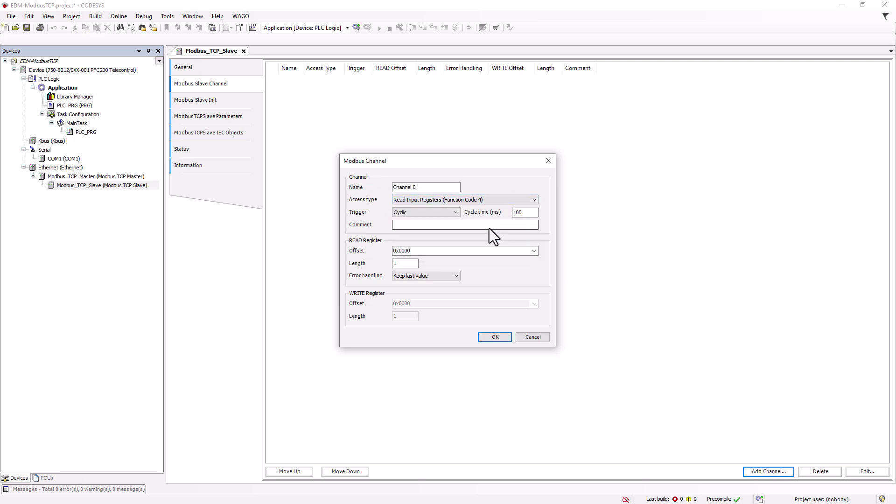
left_click(397, 264)
key("BackSpace")
type("2")
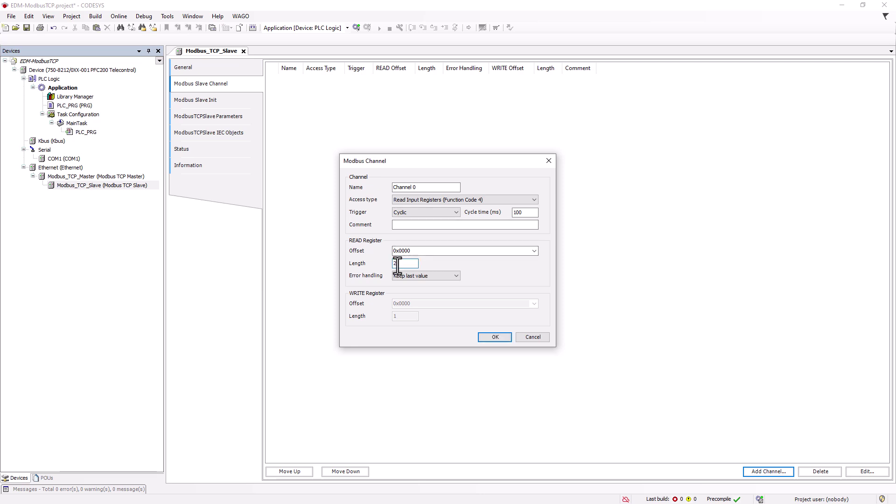
left_click(414, 251)
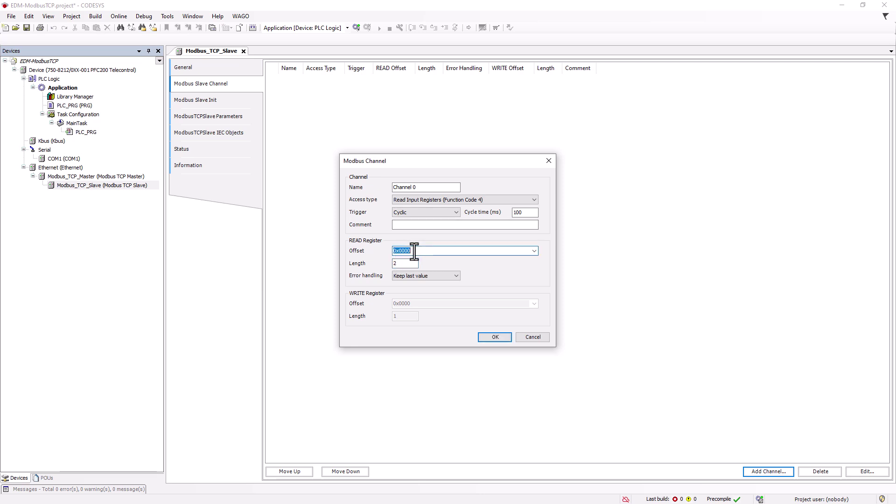
key("alt+Tab")
left_click_drag(461, 269, 465, 279)
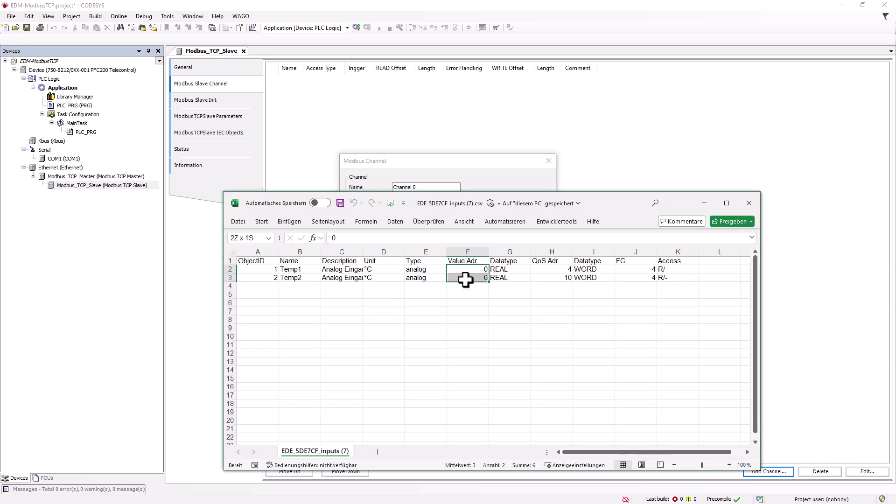
left_click(755, 204)
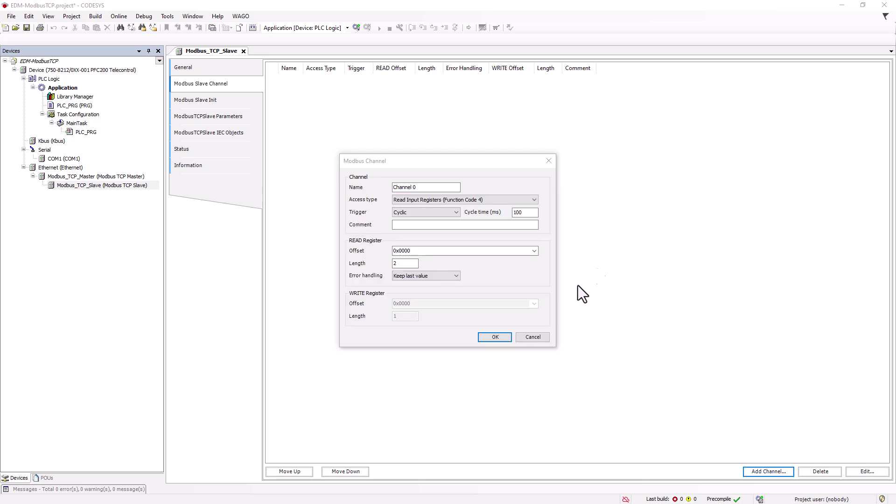
left_click(495, 337)
- Add a second Read Input Registers channel with length 2 at offset 0x0006
left_click(768, 472)
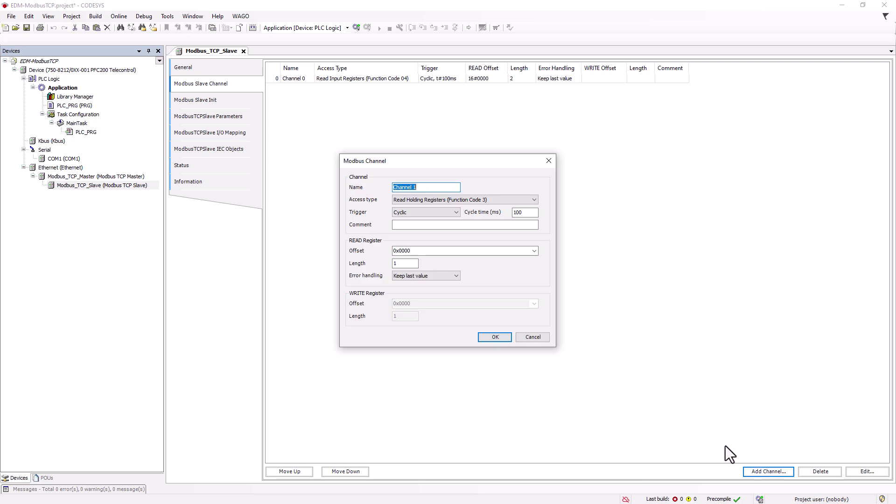
left_click(439, 199)
left_click(442, 226)
double_click(401, 263)
key("BackSpace")
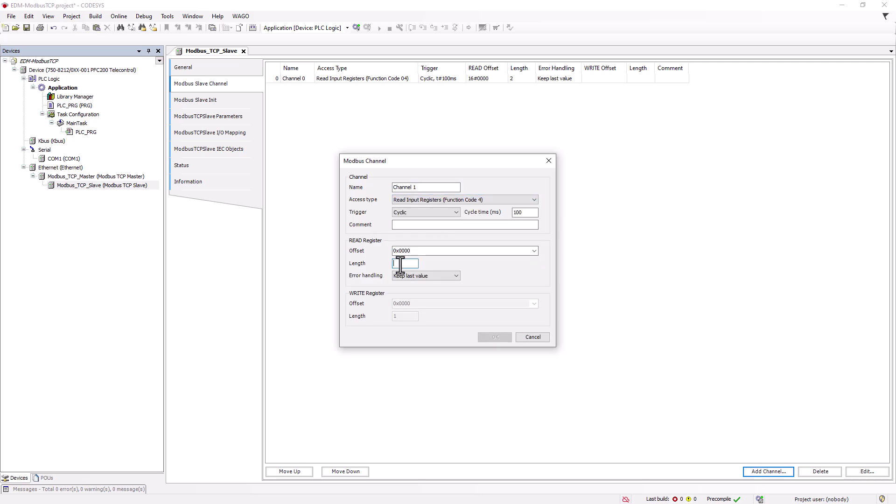
type("2")
double_click(413, 251)
type("0x000")
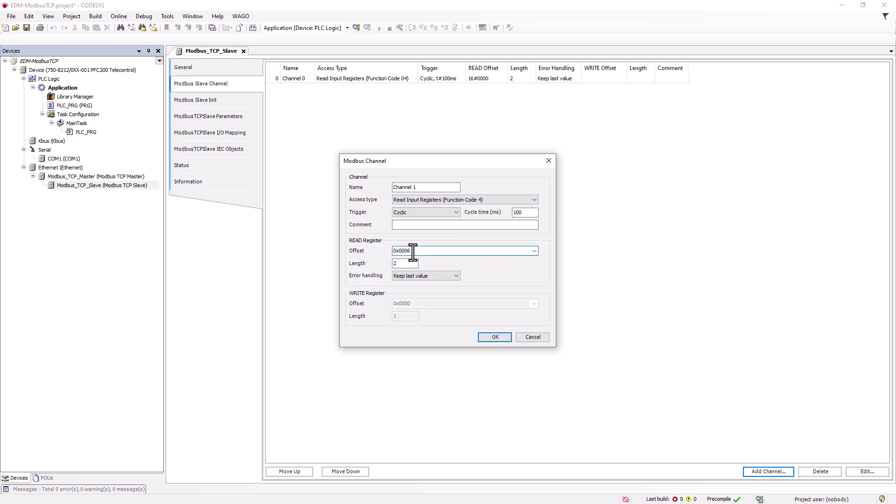
left_click(495, 337)
left_click(225, 134)
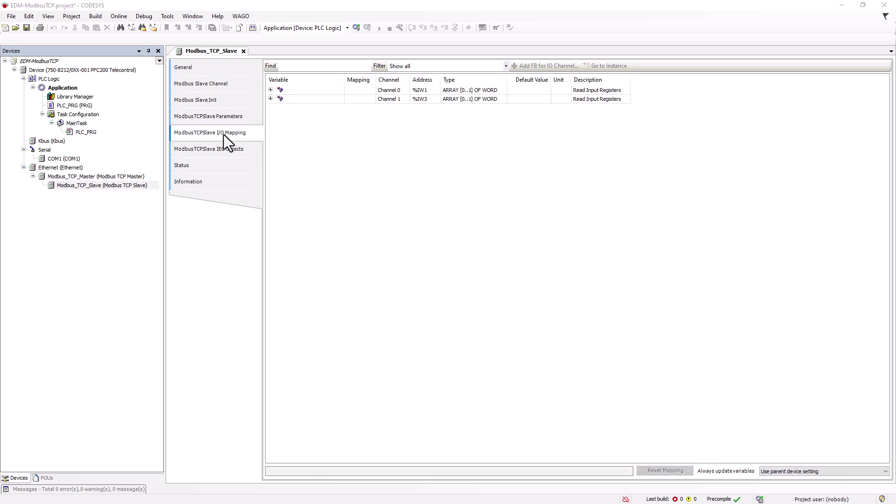
- Map Channel 0's two words to variables wWord0 and wWord1
left_click(271, 89)
left_click(298, 99)
left_click(298, 100)
type("wWord0")
key("Return")
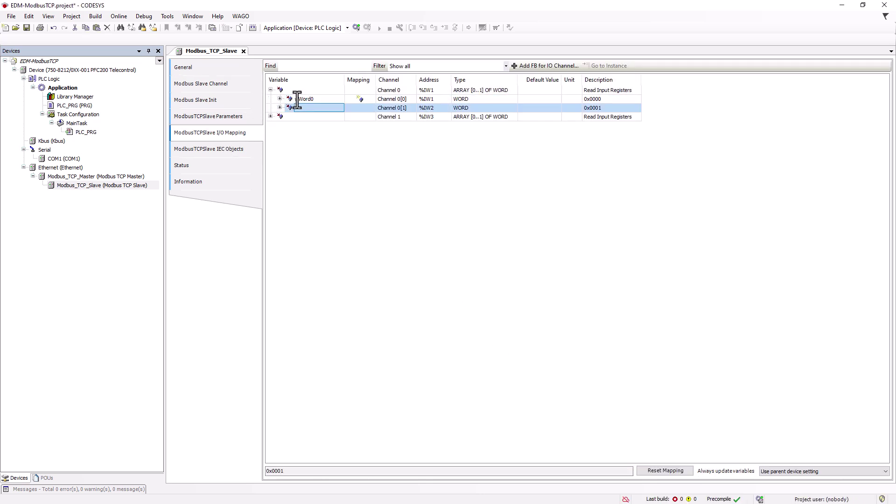
type("wWord1")
key("Return")
- Map Channel 1's two words to variables wWord2 and wWord3
left_click(270, 116)
double_click(299, 125)
type("wWor")
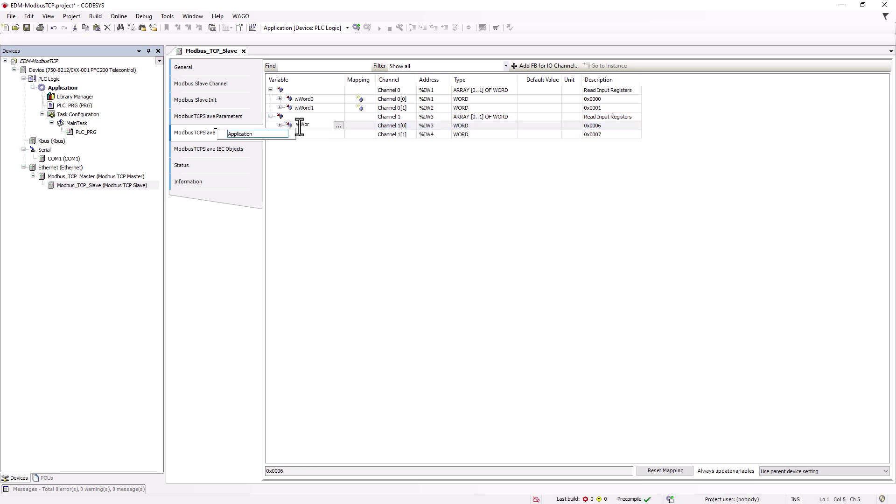
type("d2")
key("Return")
type("wWord3")
key("Return")
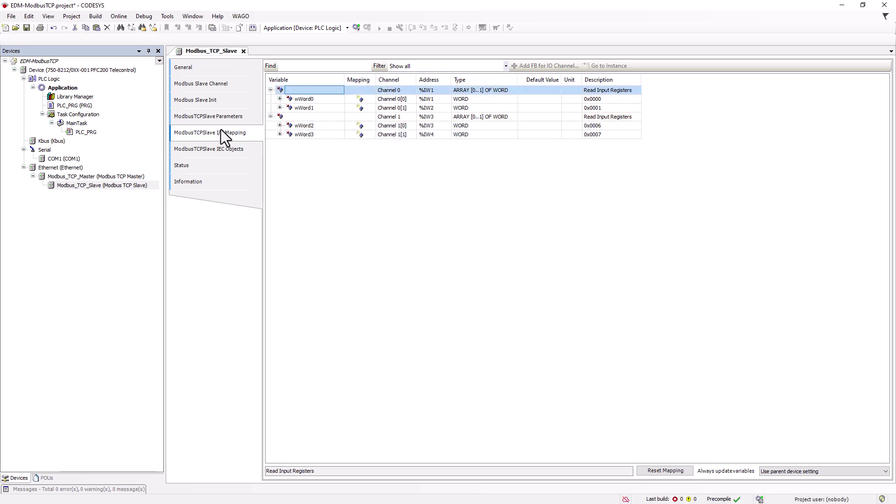
- Add the lines wWord2; and wWord3; to the PLC_PRG program body
double_click(83, 106)
left_click(212, 206)
type("wWord2;")
key("Return")
type("wWord3;")
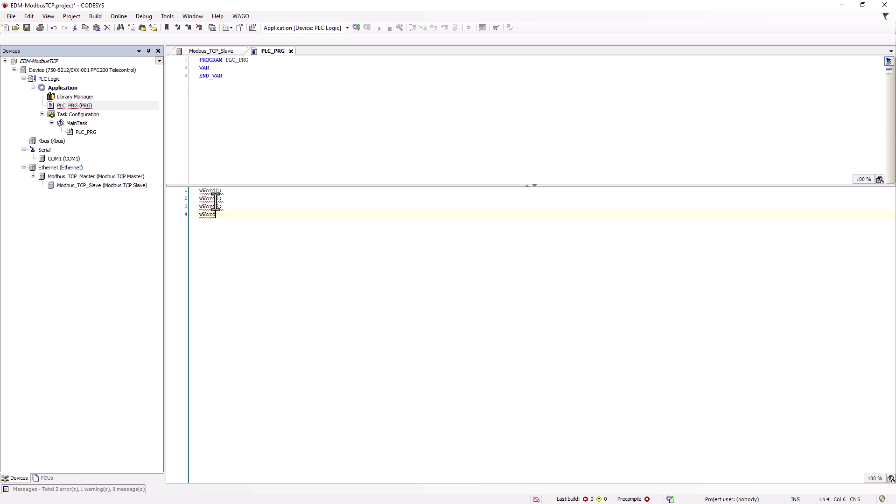
key("Return")
- Log in to the PFC200 controller, confirm the application download and start it running
key("alt+F8")
left_click(443, 279)
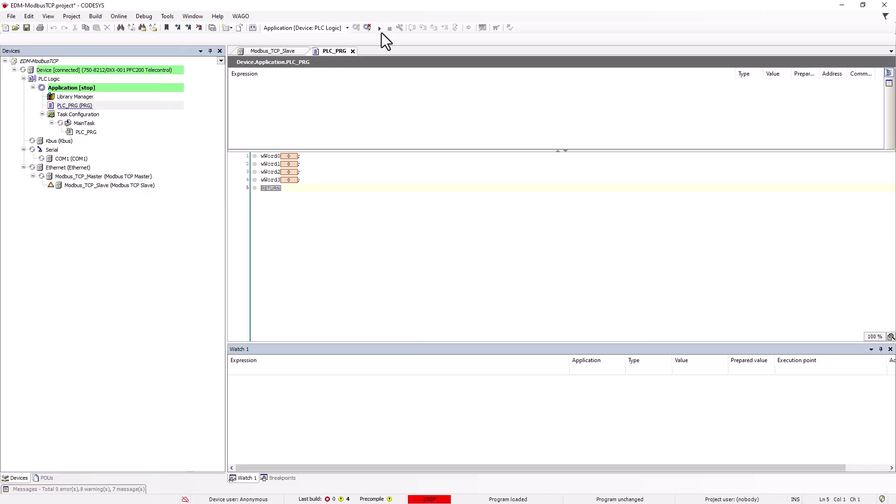
left_click(380, 30)
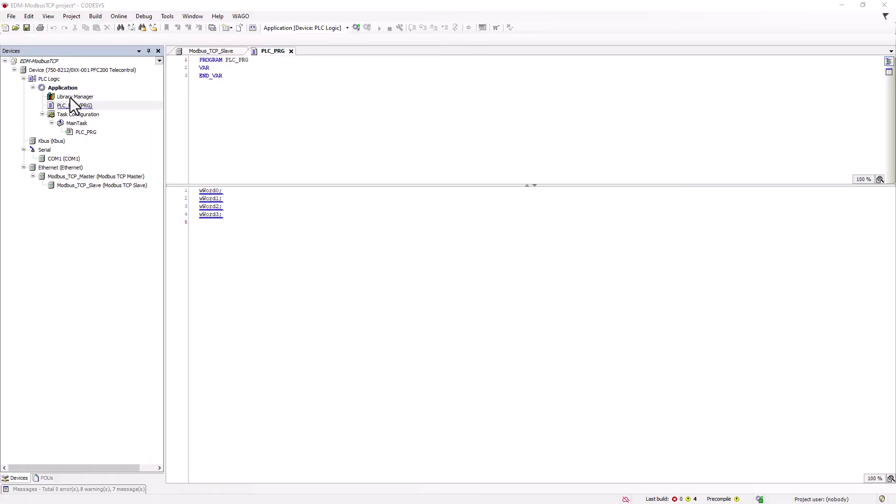
- Create a new function POU named f2WordtoReal with return type REAL
right_click(61, 91)
mouse_move(96, 165)
left_click(199, 333)
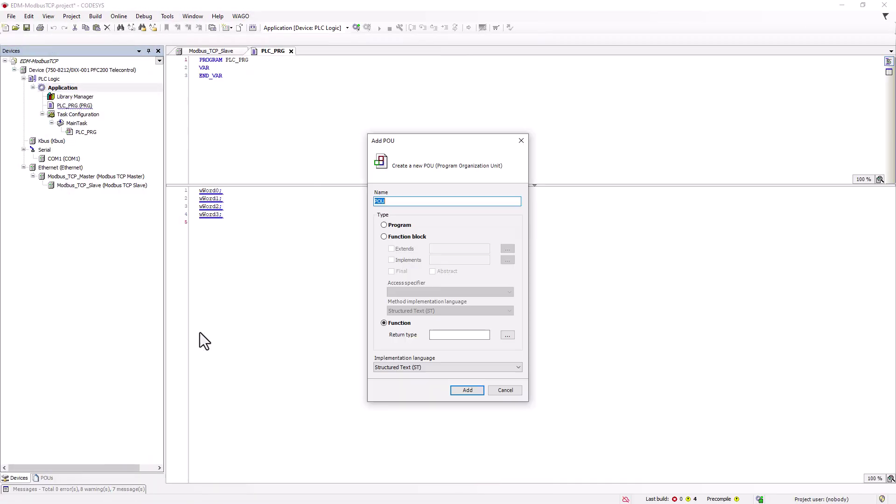
left_click(390, 201)
type("f2WordtoReal")
left_click(507, 335)
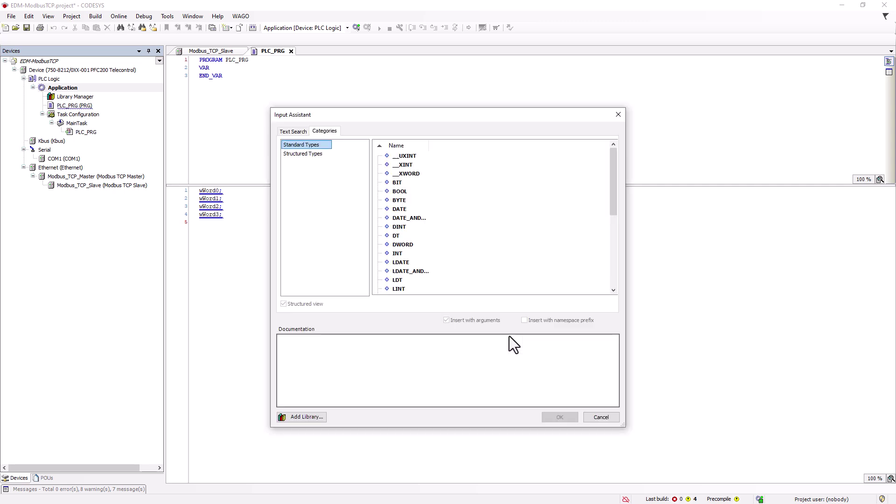
left_click_drag(610, 192, 610, 229)
left_click(400, 285)
left_click(559, 417)
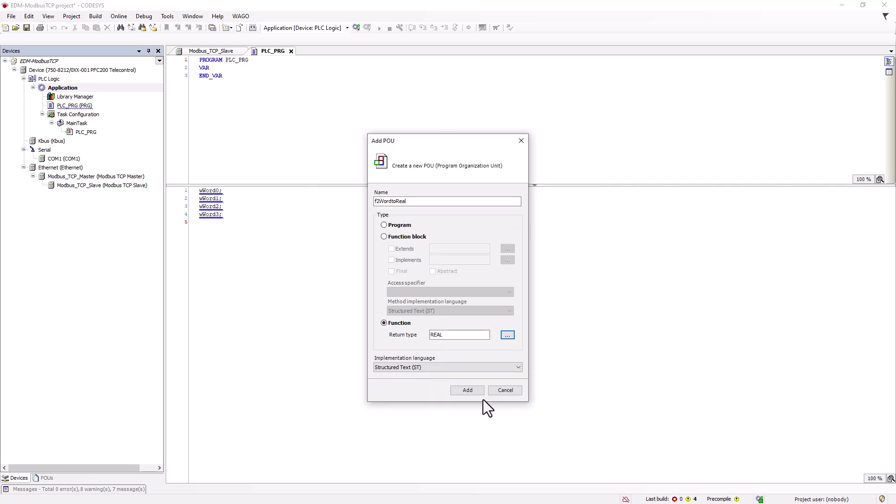
left_click(467, 387)
- Declare inputs wHigh and wLow : WORD and local paWord : POINTER TO ARRAY [..1] OF WORD
left_click(231, 69)
key("Return")
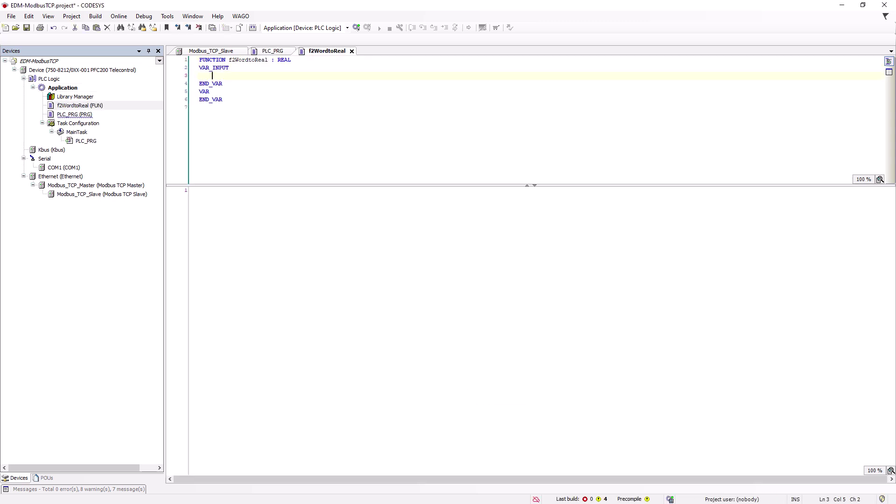
type("wHigh\t: WORD;")
key("Return")
type("wLo")
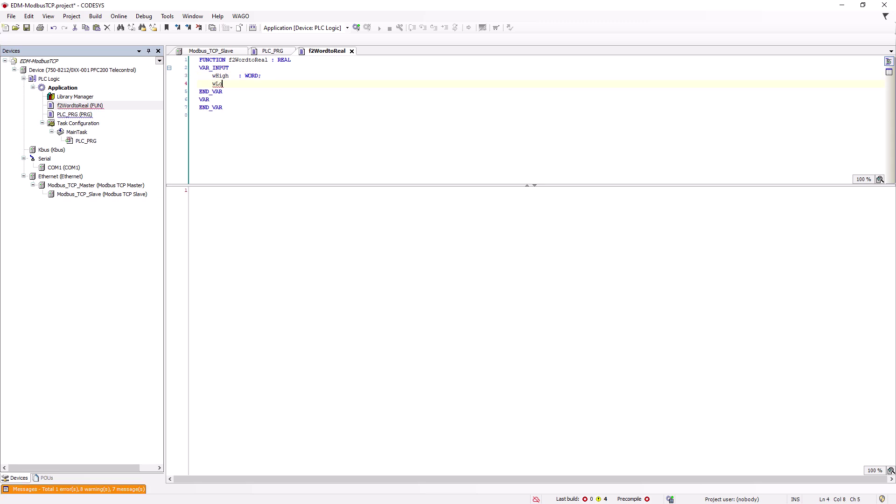
type("w\t: WORD;")
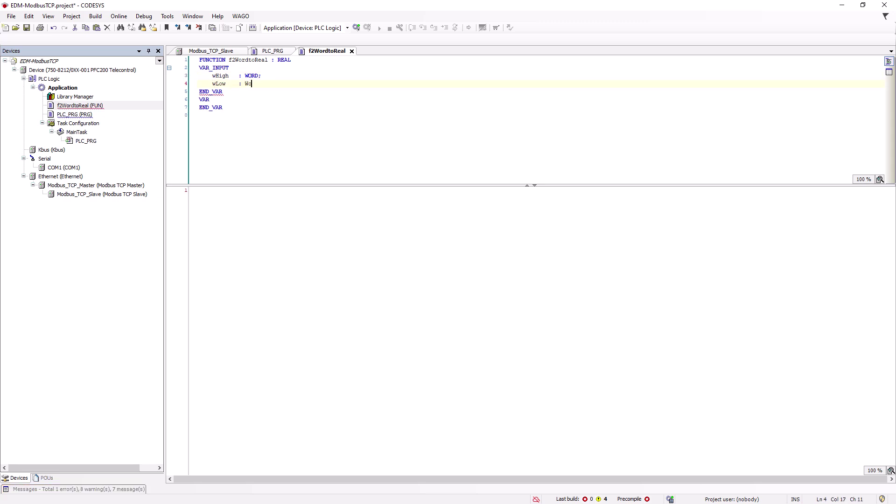
key("Down")
key("Down")
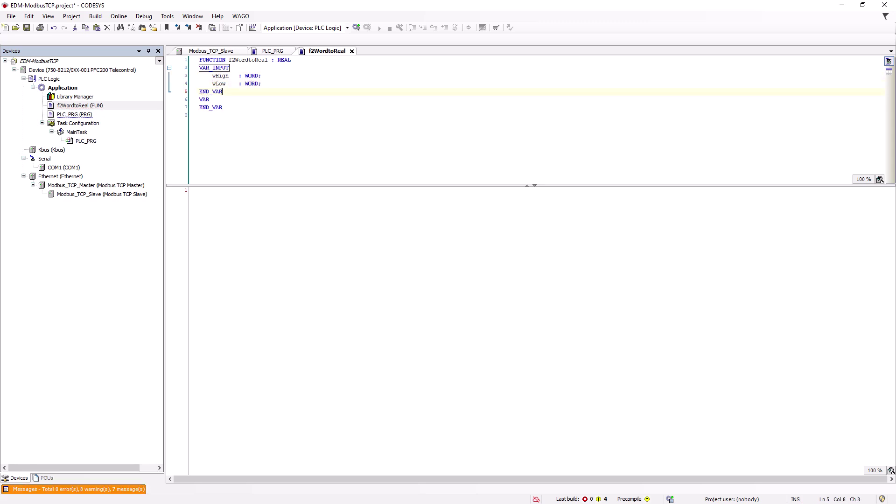
key("Return")
type("paWor")
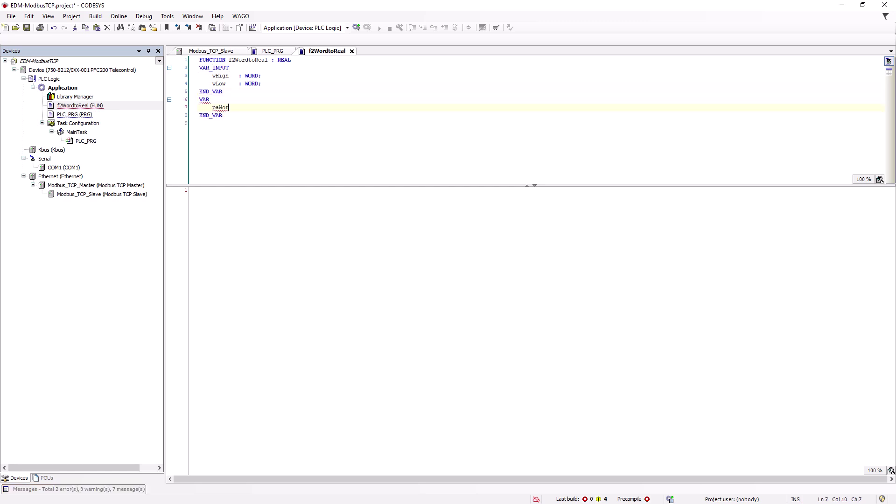
type("d\t: POINTER TO ARRAY [ ")
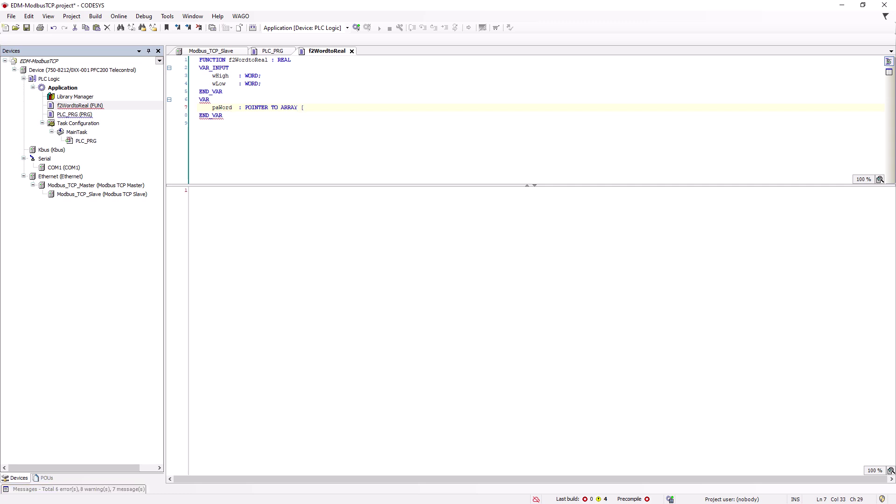
type("0..1] OF")
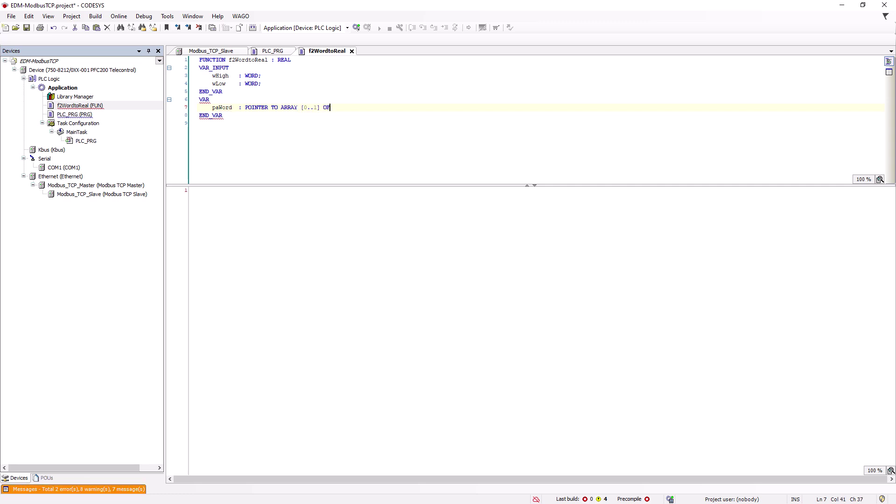
type(" WORD;")
- Write the body: paWord := ADR(f2wordtoreal); paWord^[0] := wLow; paWord^[1] := wHigh;
left_click(201, 190)
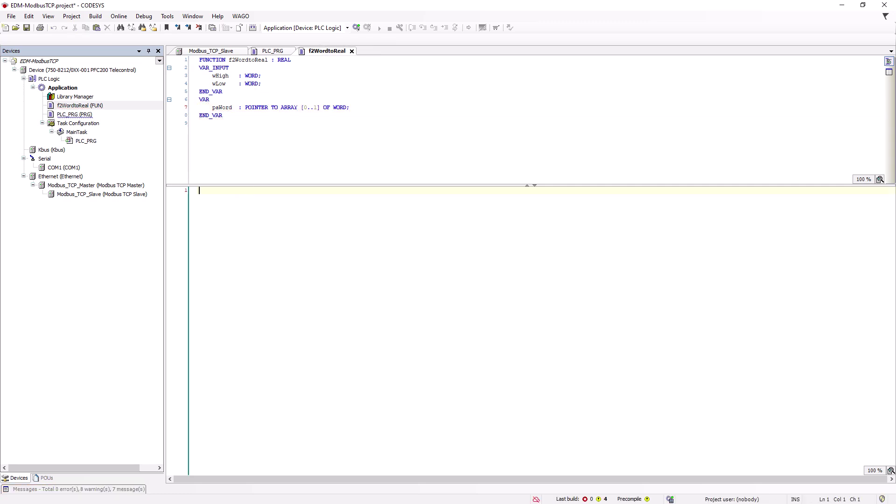
type("paWord := AD")
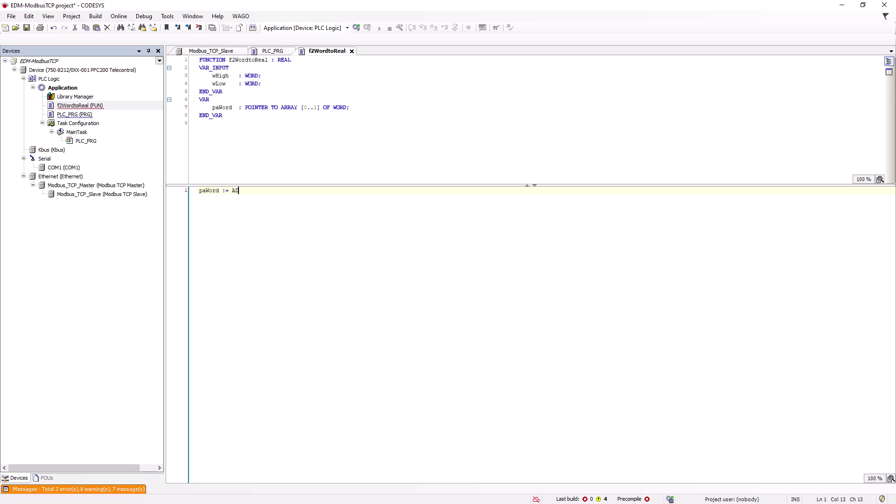
type("R(f2wordstoreal)")
key("Left")
key("Left")
key("Left")
key("Left")
key("Left")
key("Left")
key("Left")
key("BackSpace")
key("End")
type(";")
key("Return")
type("paW")
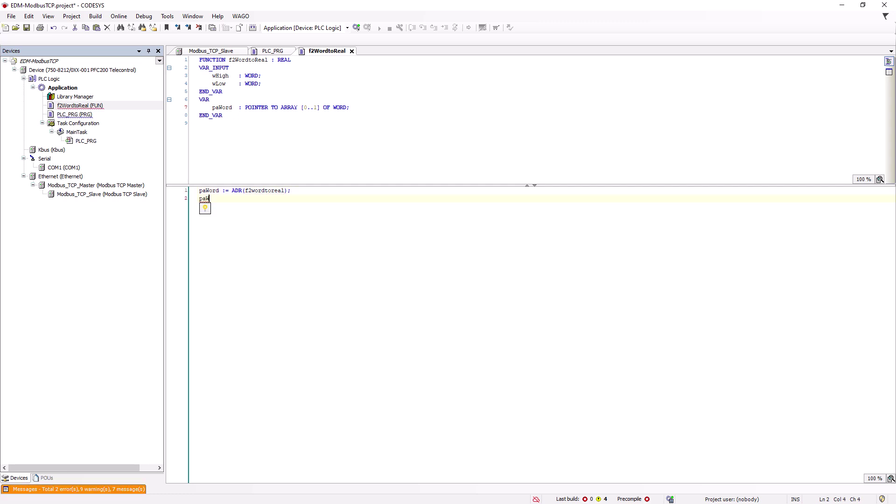
type("ord^[0] := wLow;")
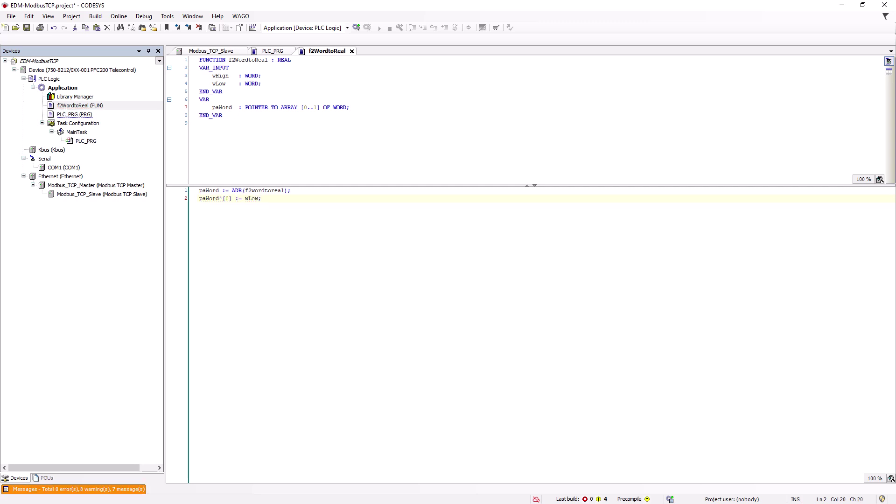
key("Return")
type("paWo")
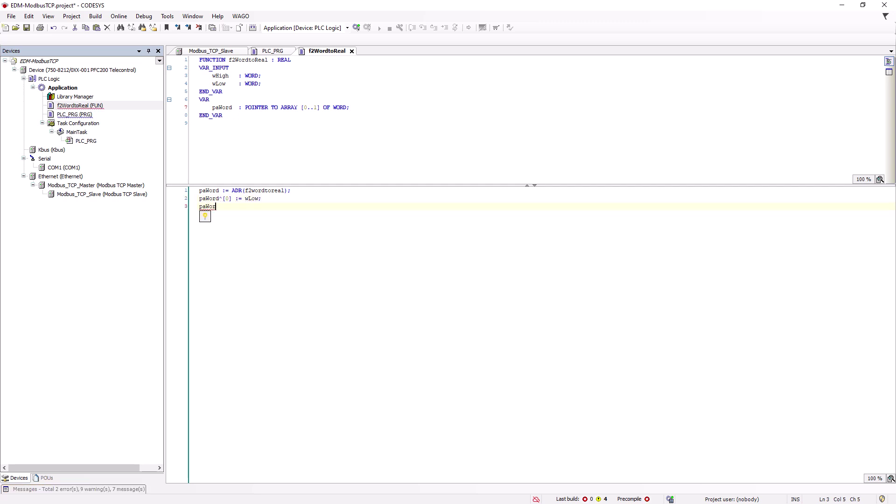
type("rd^[1] ")
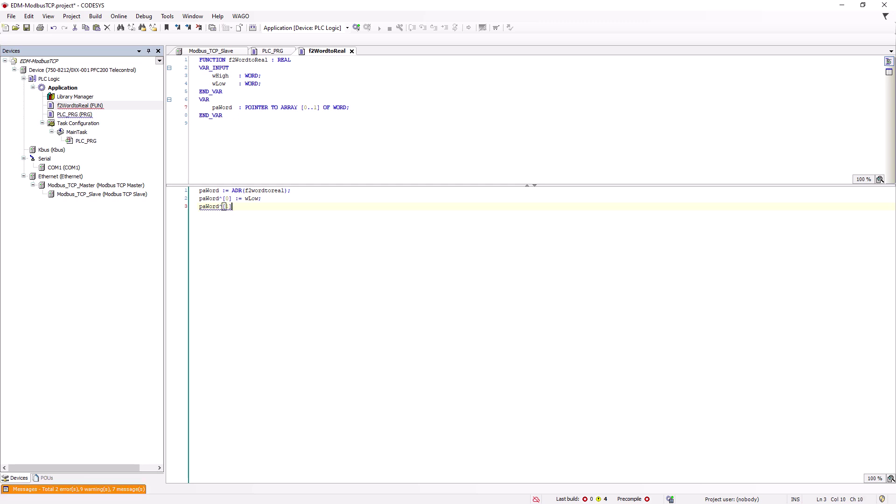
type(":= wHigh")
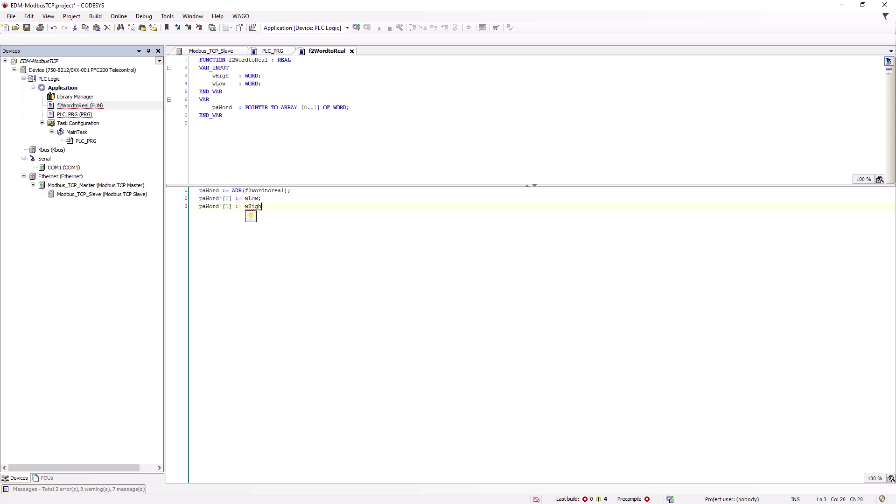
type(";")
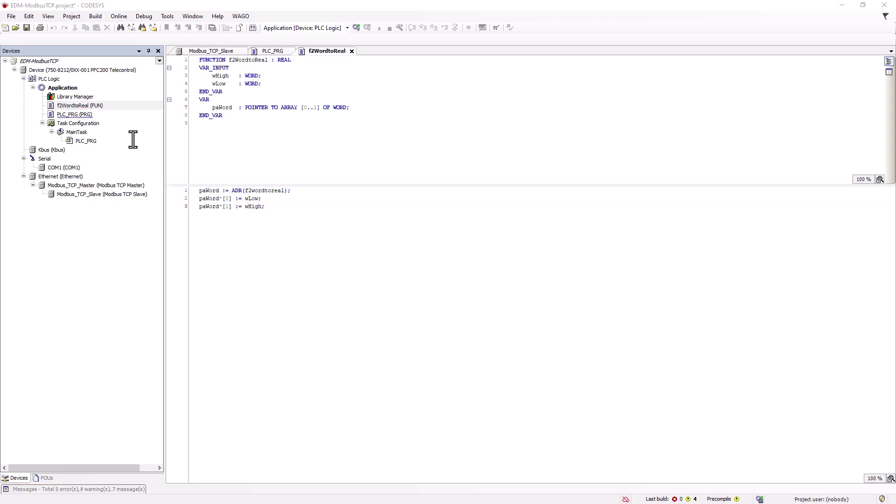
- In PLC_PRG, remove the leftover wWord lines and declare rTemp1 and rTemp2 as REAL
double_click(127, 140)
left_click_drag(243, 226, 172, 170)
key("Delete")
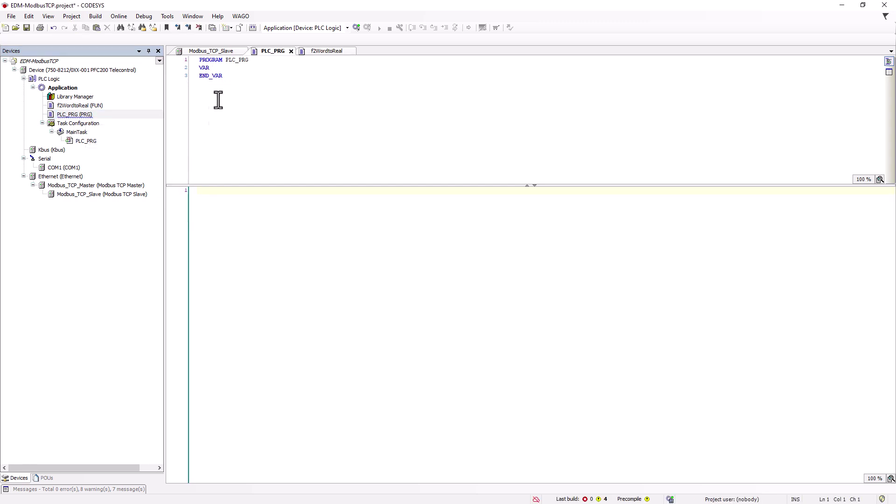
left_click(214, 68)
key("Return")
type("rTemp1 : REAL;")
key("Return")
type("rTemp2 :")
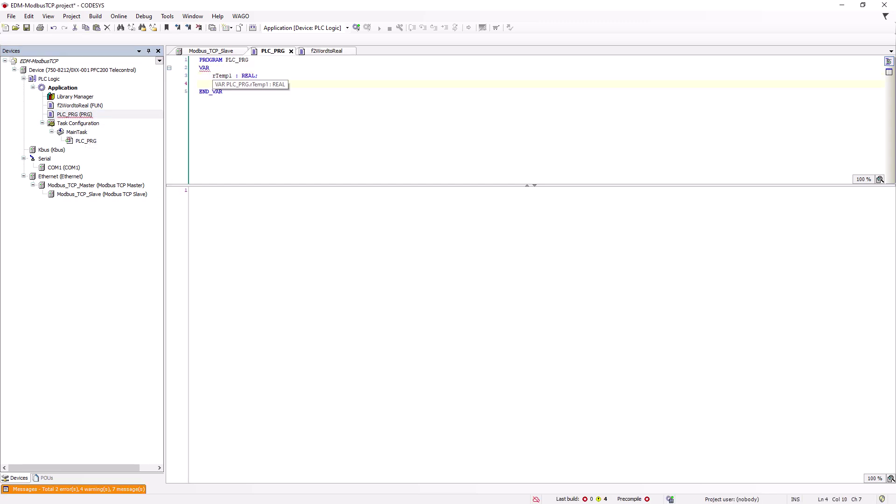
type(" REAL;")
- Assign rTemp1 := f2WordtoReal with wWord1 as the high word, inserted via the Input Assistant
left_click(229, 212)
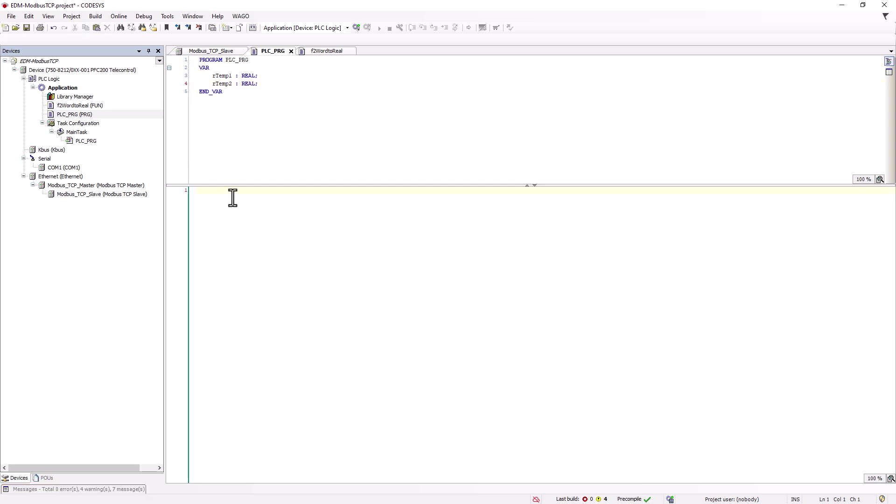
type("rTemp1 :=")
key("F2")
double_click(414, 147)
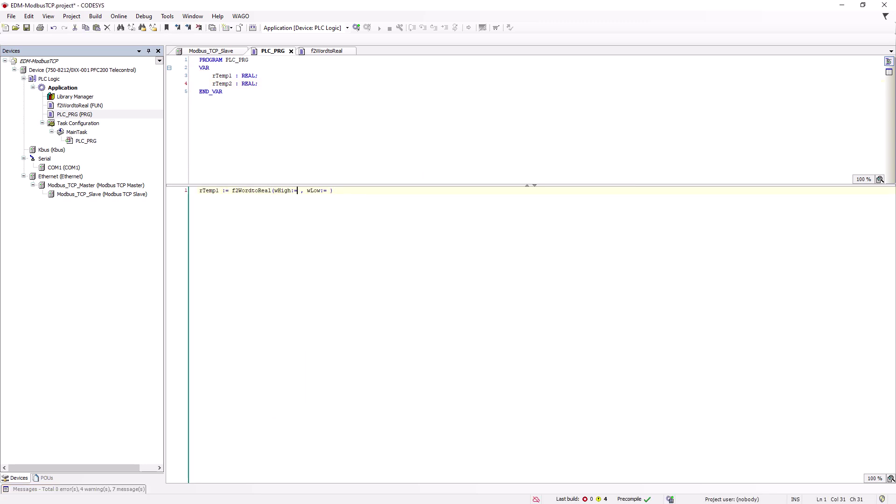
type("wWOrd1")
key("Right")
key("Right")
key("Right")
- Copy the rTemp1 call line and edit it into rTemp2 using wWord3 as the high word
left_click_drag(376, 192, 197, 191)
key("ctrl+c")
left_click(200, 205)
type(";")
key("Return")
key("ctrl+v")
key("Home")
key("Right")
key("Right")
key("Right")
key("Right")
key("Right")
key("Right")
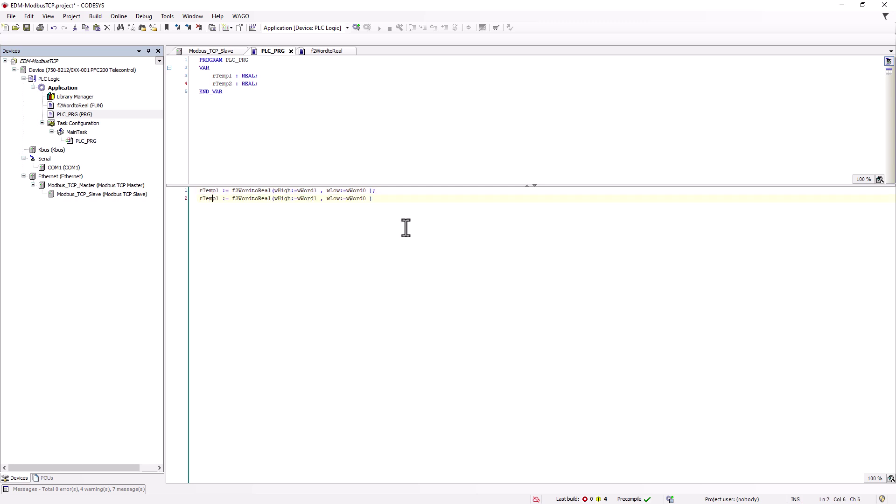
key("BackSpace")
type("2")
key("ctrl+Right")
key("ctrl+Right")
key("ctrl+Right")
key("ctrl+Right")
key("ctrl+Right")
key("BackSpace")
type("3")
key("Right")
key("Right")
key("Right")
key("Right")
key("Right")
key("Right")
key("Right")
key("Right")
key("Right")
key("Right")
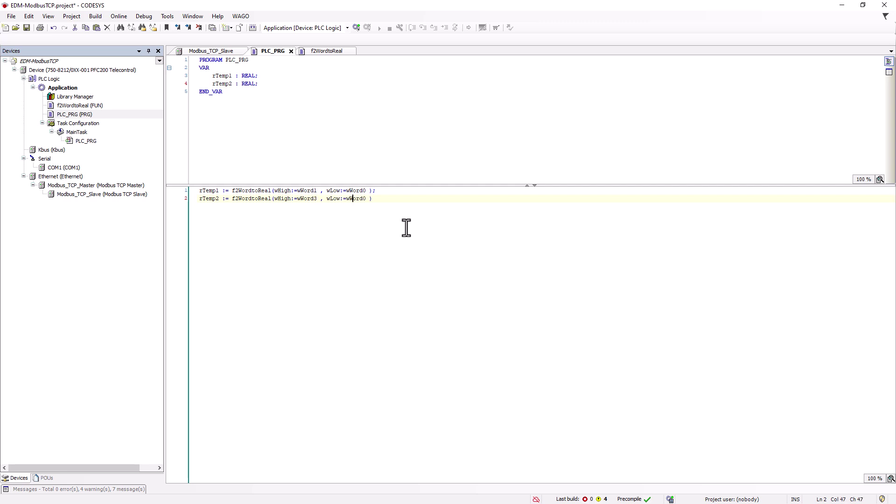
- Log in with download and start the application, showing rTemp1 = 342 and rTemp2 = 334
left_click(356, 27)
left_click(479, 306)
left_click(387, 257)
left_click(431, 303)
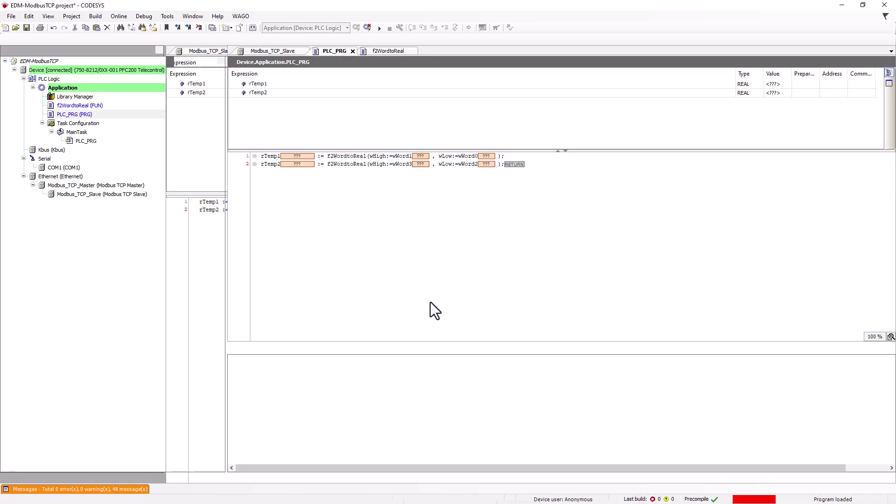
left_click(379, 29)
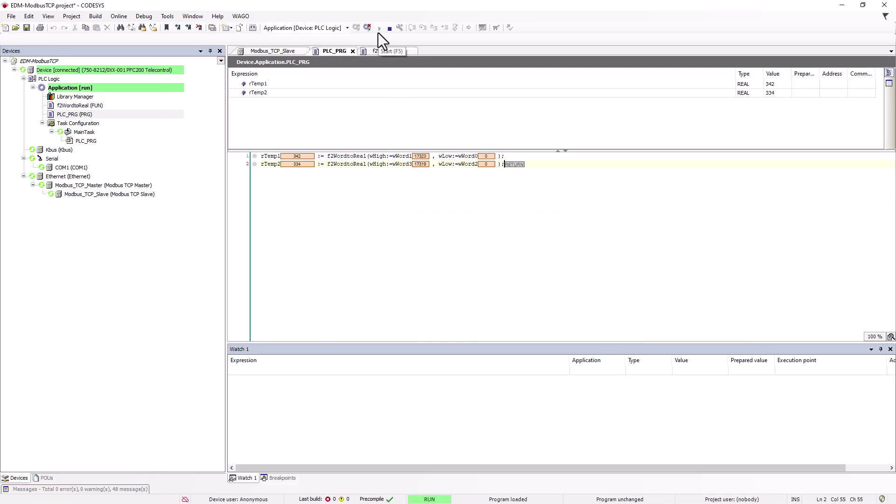